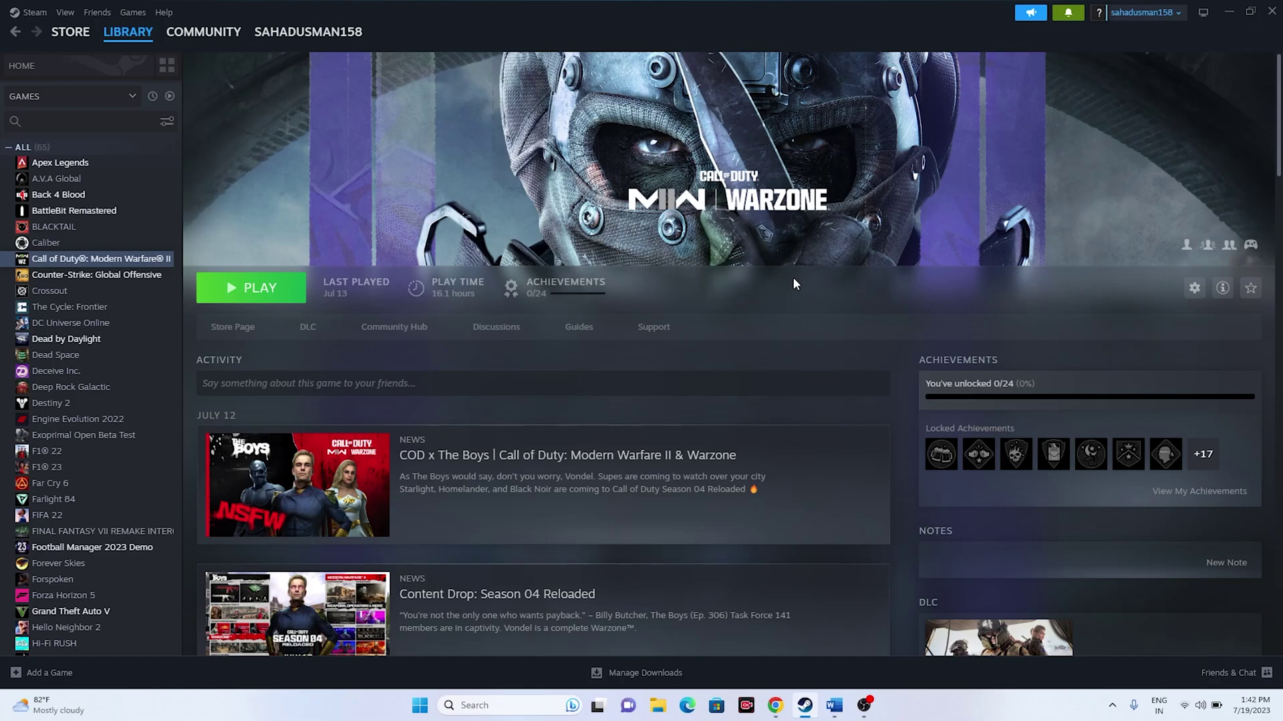
- Switch to Chrome and examine the Activision Support Options page, including its Game, Platform, Topic and Issue sections
click(1228, 12)
click(775, 706)
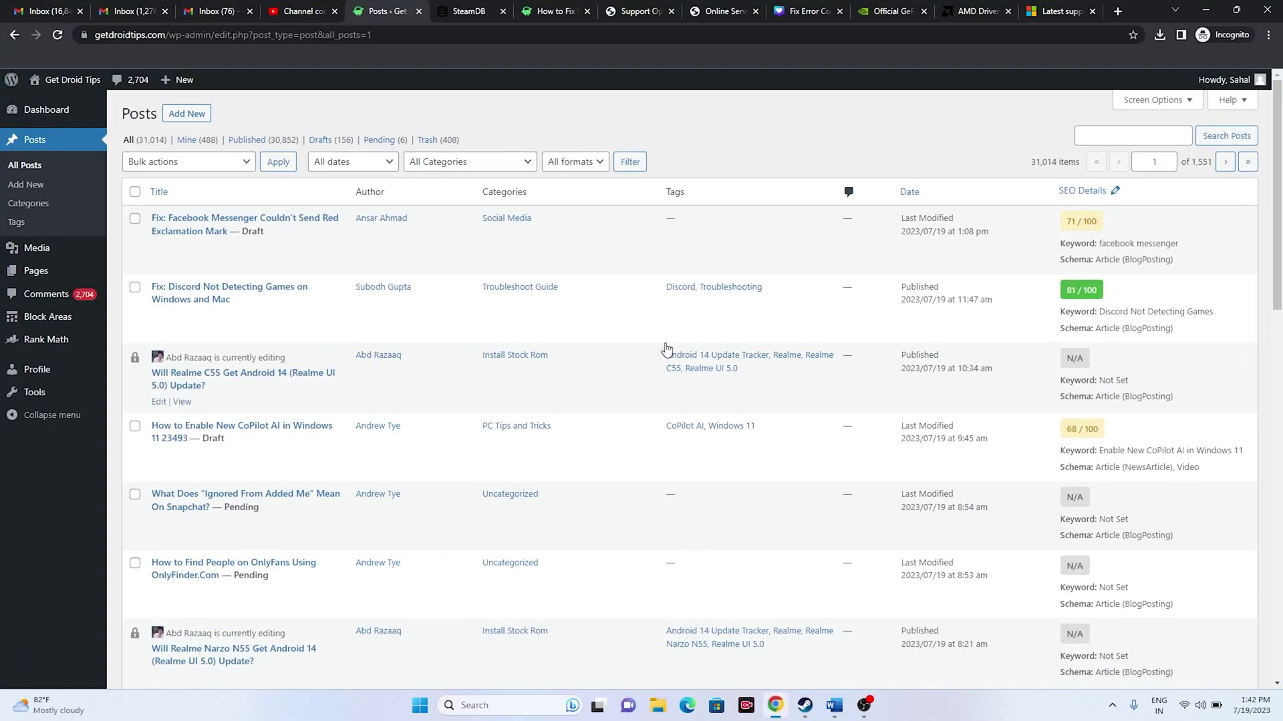
click(485, 8)
click(638, 9)
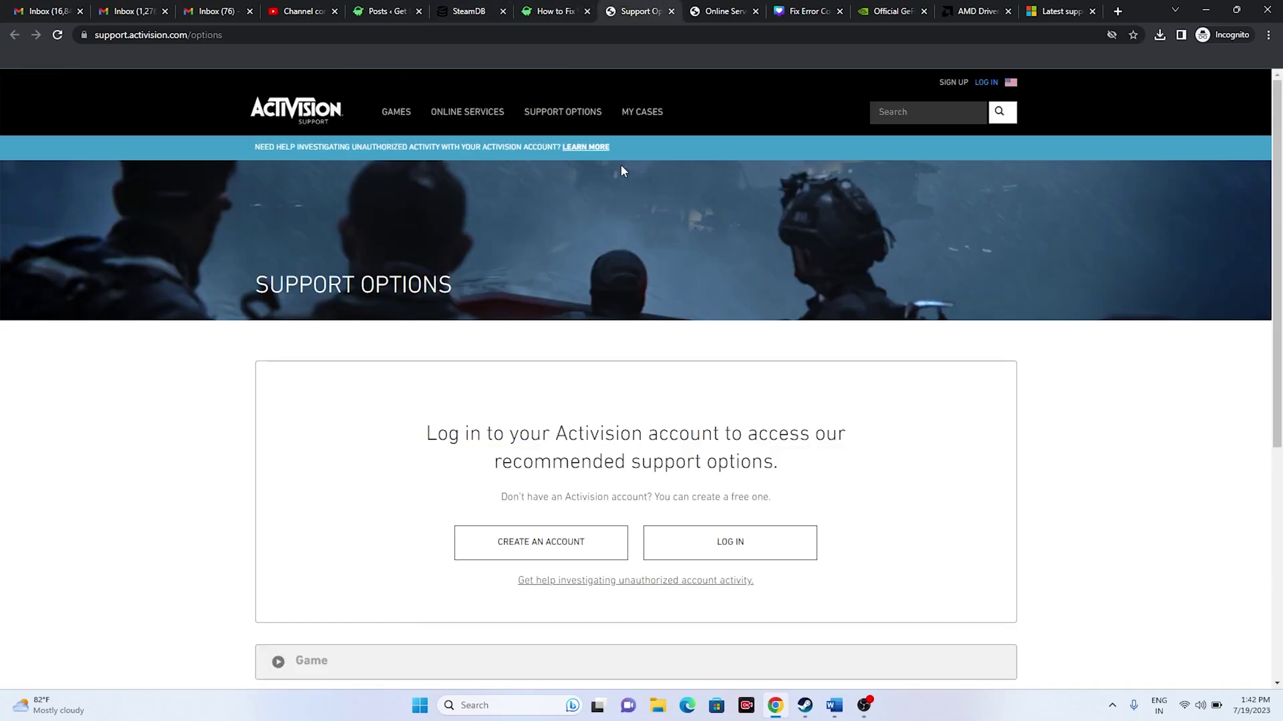
scroll(1232, 323, down, 5)
scroll(1228, 324, down, 1)
scroll(1227, 324, up, 2)
scroll(1226, 324, down, 1)
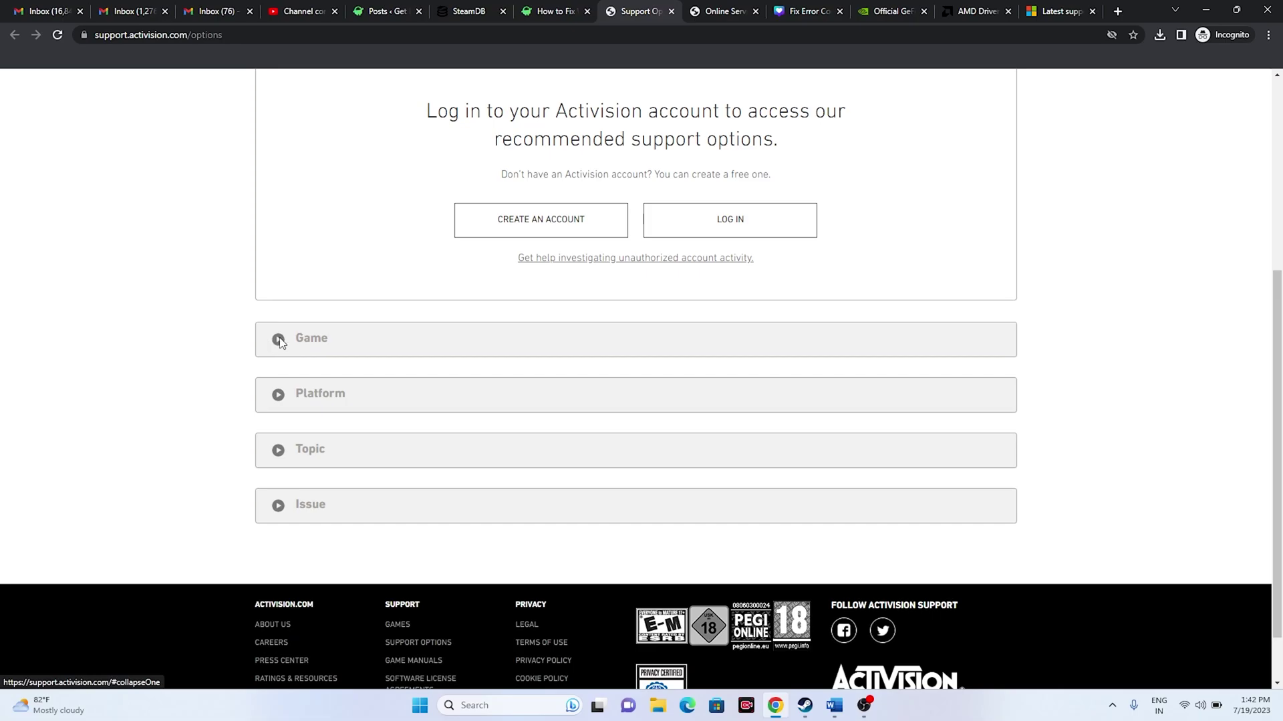
scroll(1003, 302, up, 5)
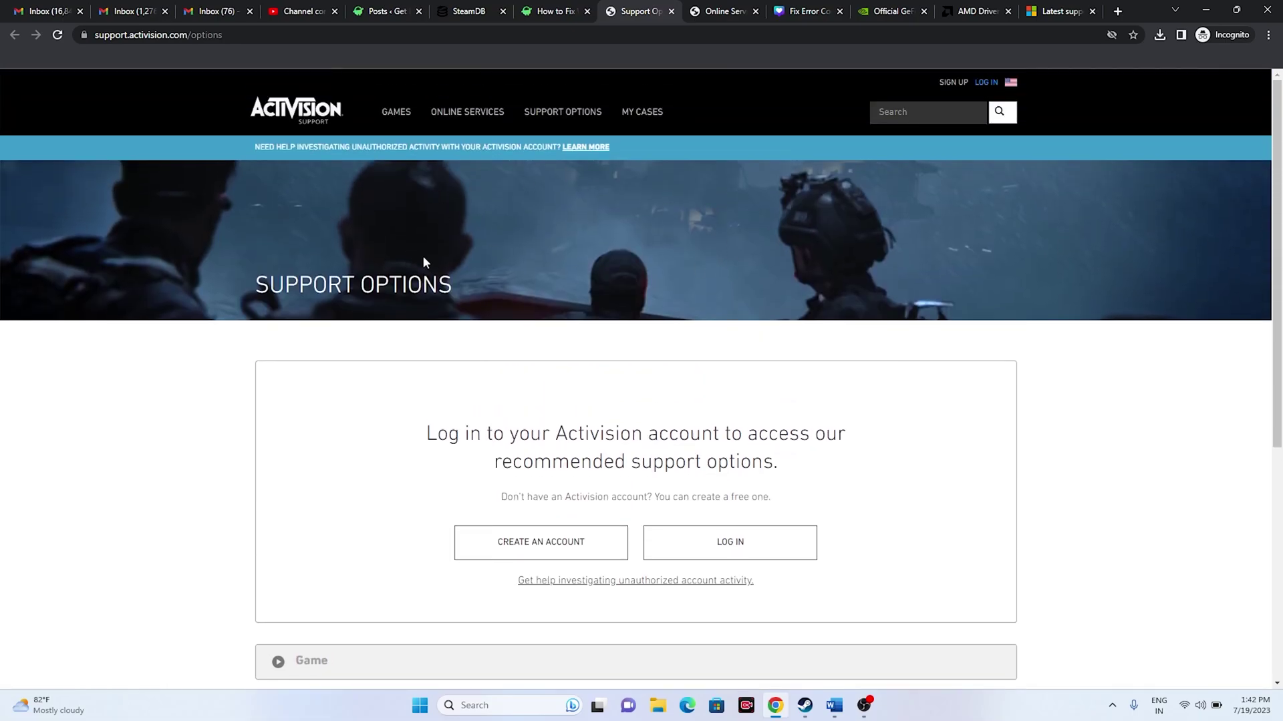
scroll(1044, 375, down, 1)
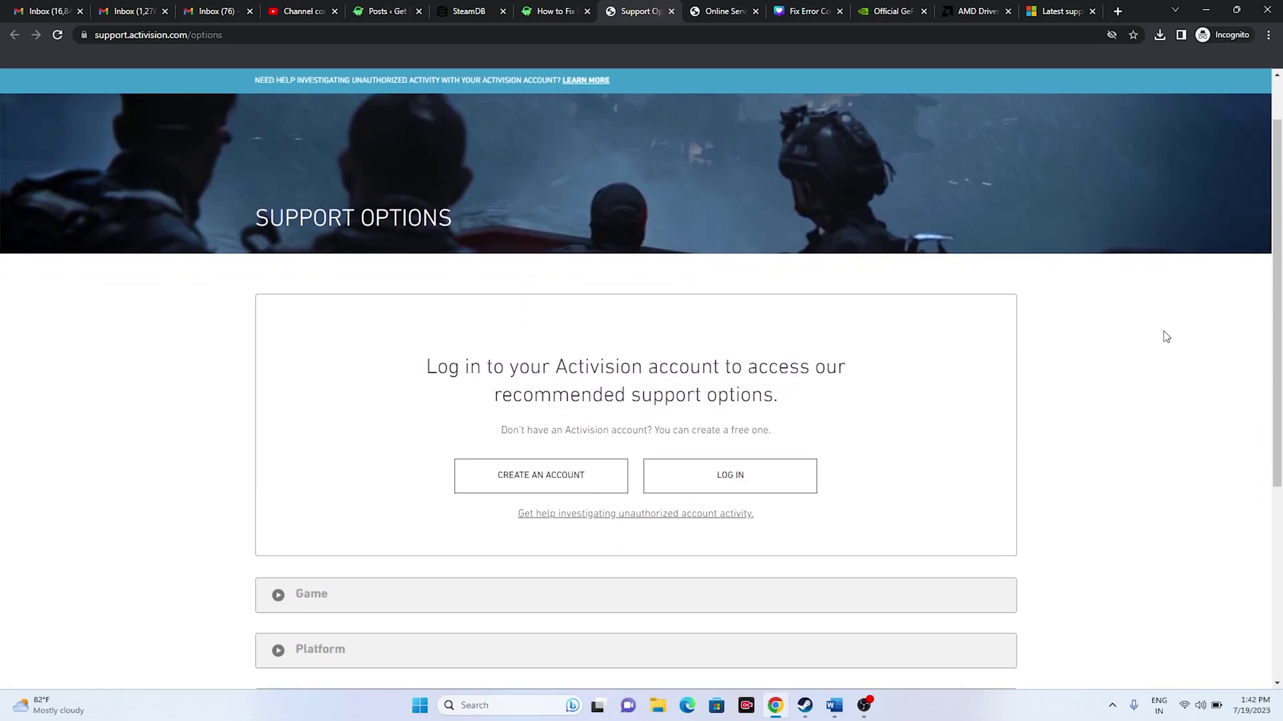
scroll(1161, 284, down, 5)
scroll(1161, 284, up, 5)
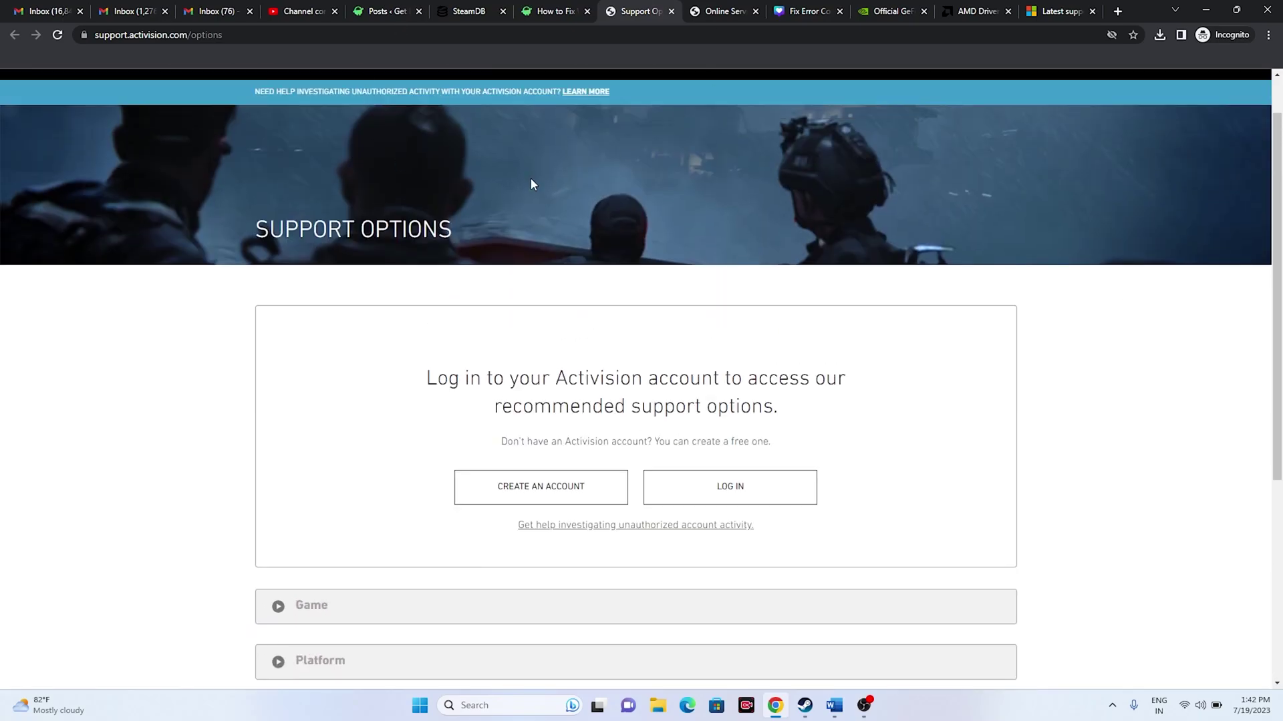
- Check the Modern Warfare II and Warzone server status on Activision's Online Services page, then return to Steam
click(722, 11)
scroll(1064, 406, down, 2)
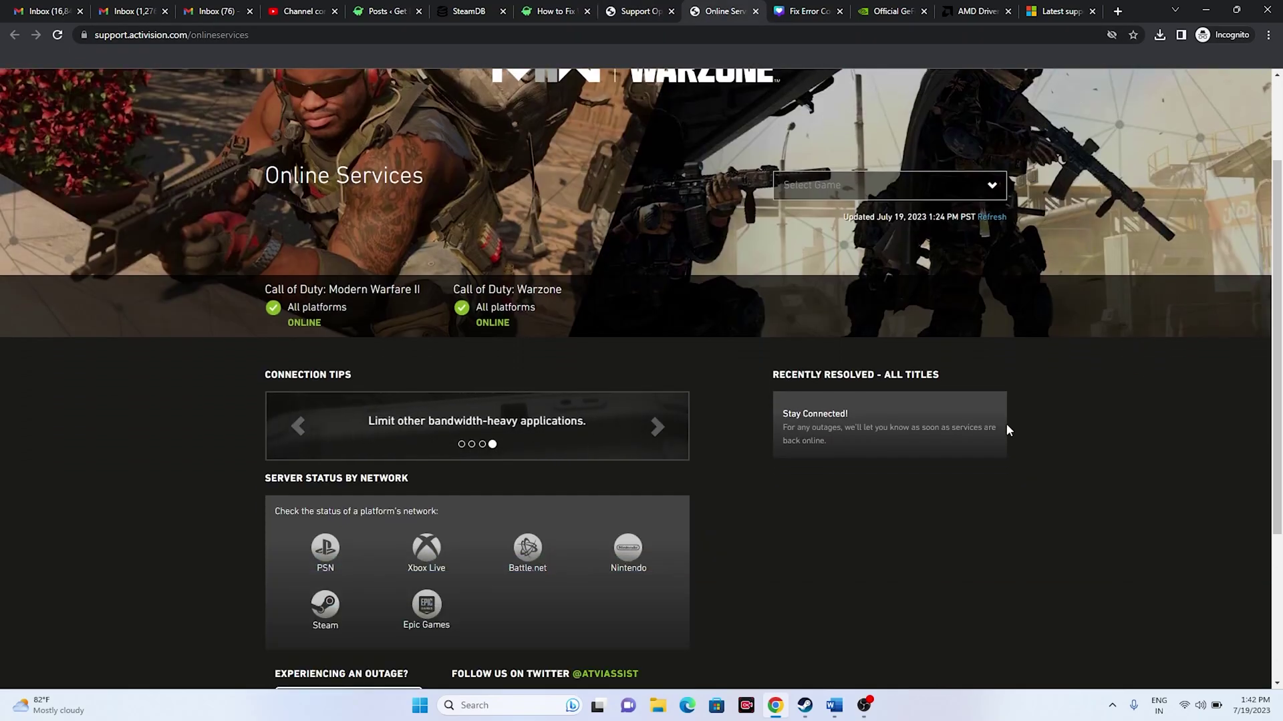
scroll(339, 481, up, 1)
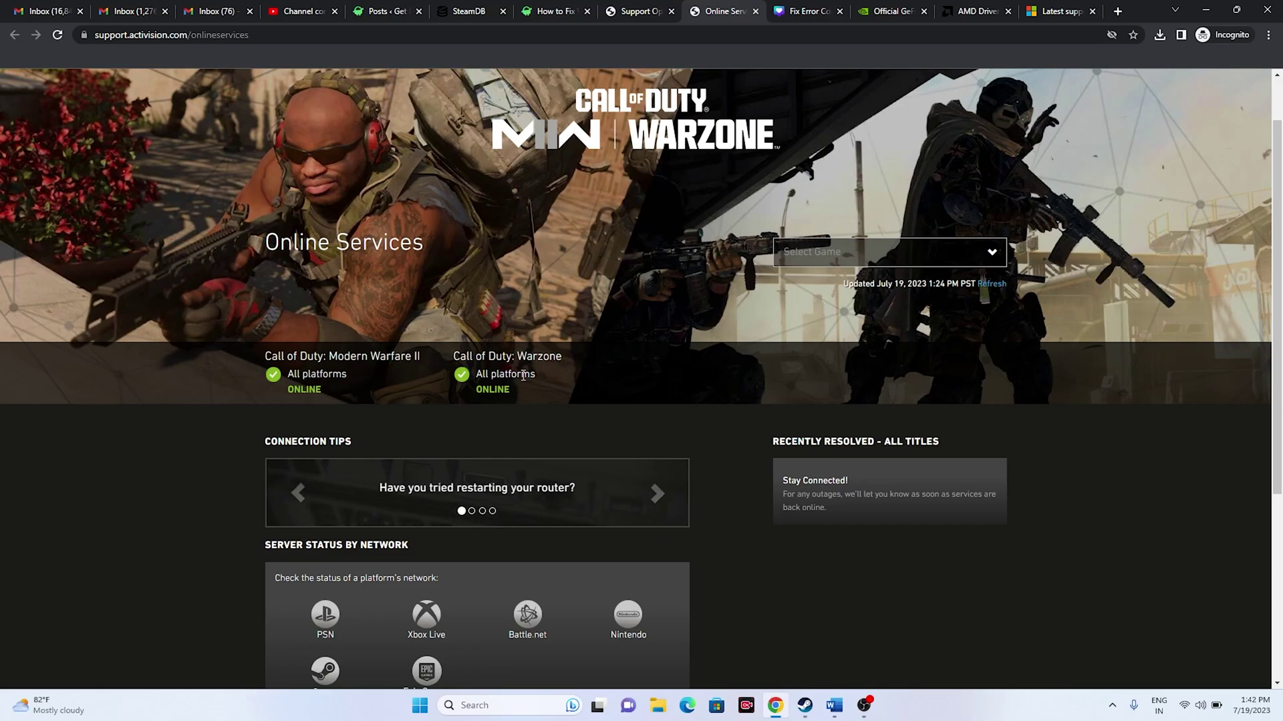
click(1204, 10)
click(805, 705)
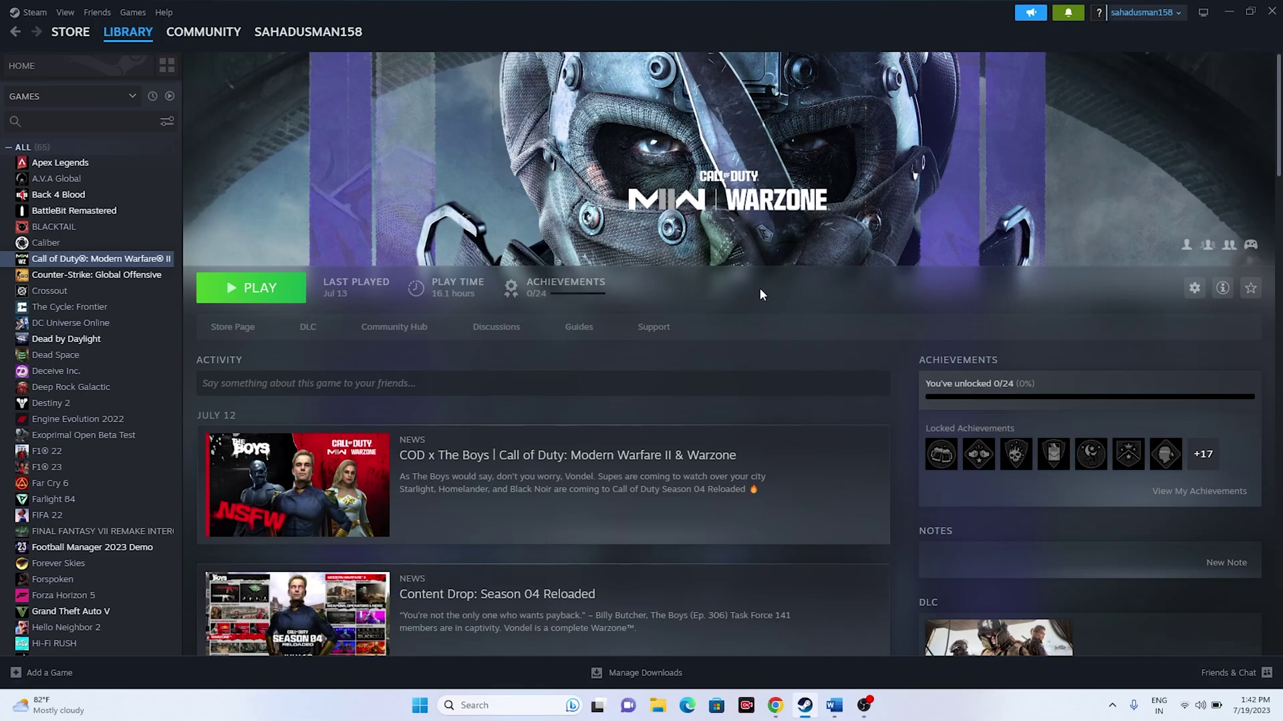
- View the Wi-Fi connection and available networks in the Windows quick settings, then dismiss them
click(1185, 708)
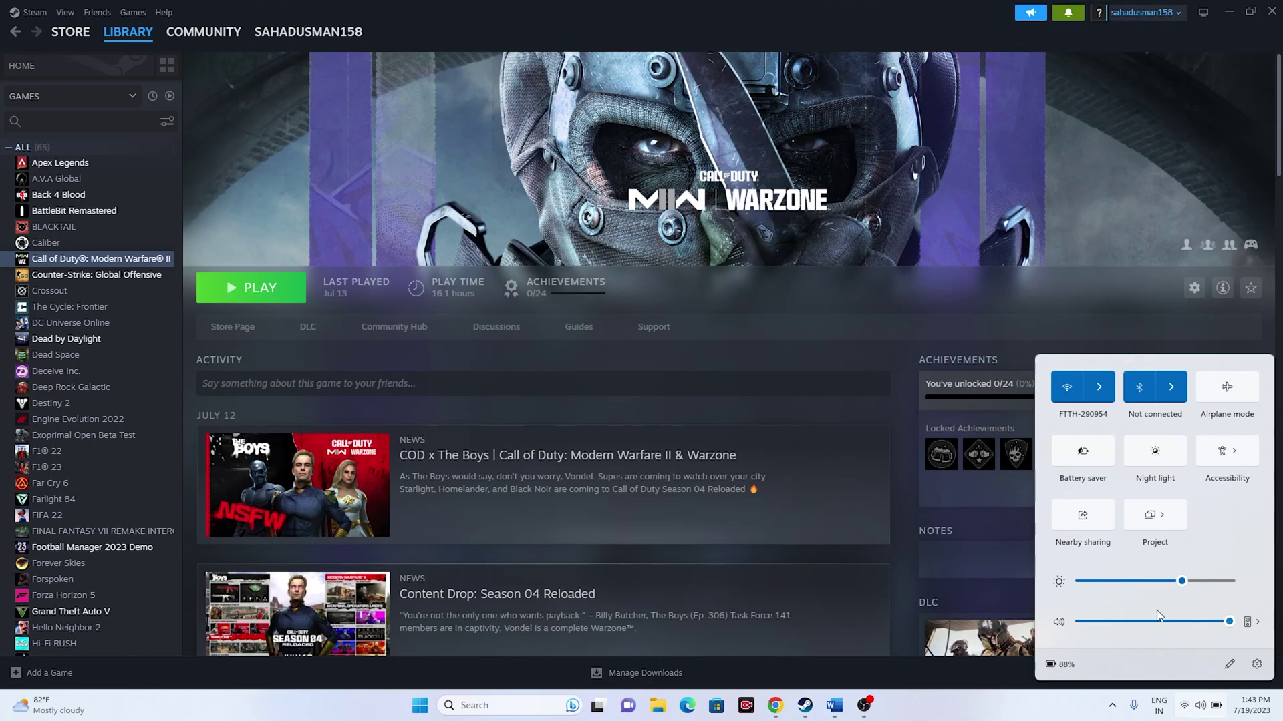
click(1099, 389)
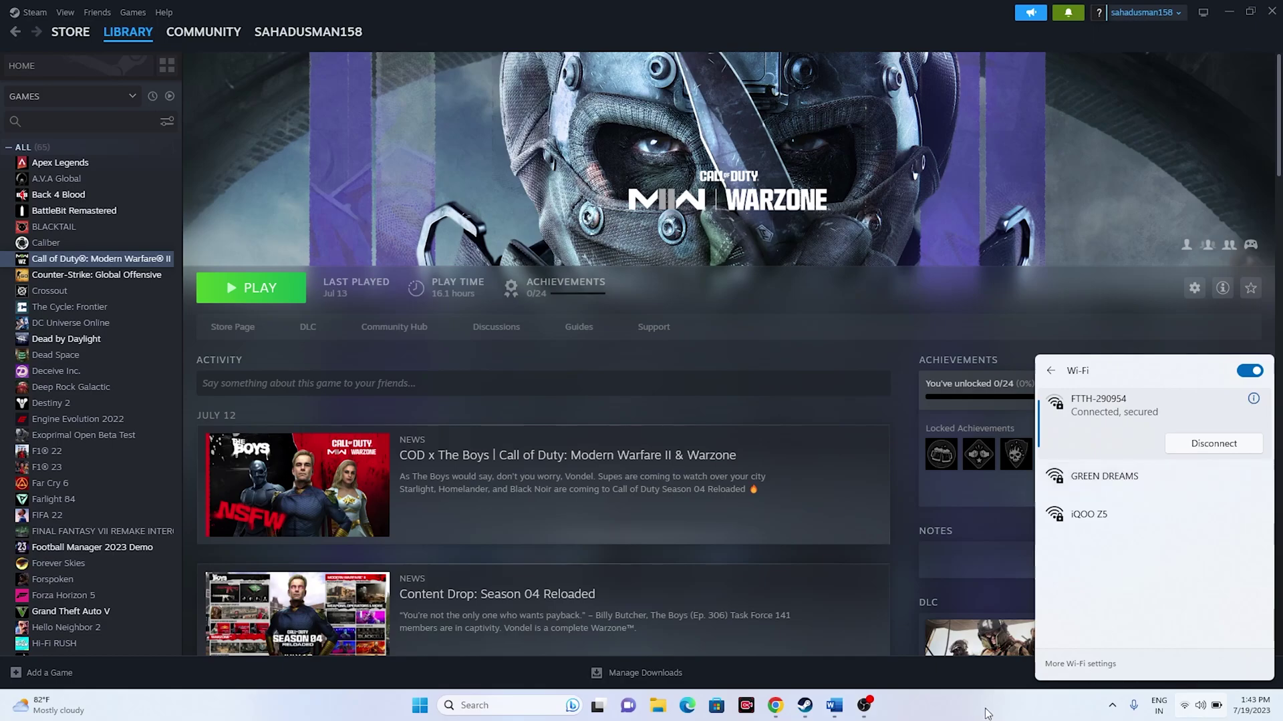
click(618, 222)
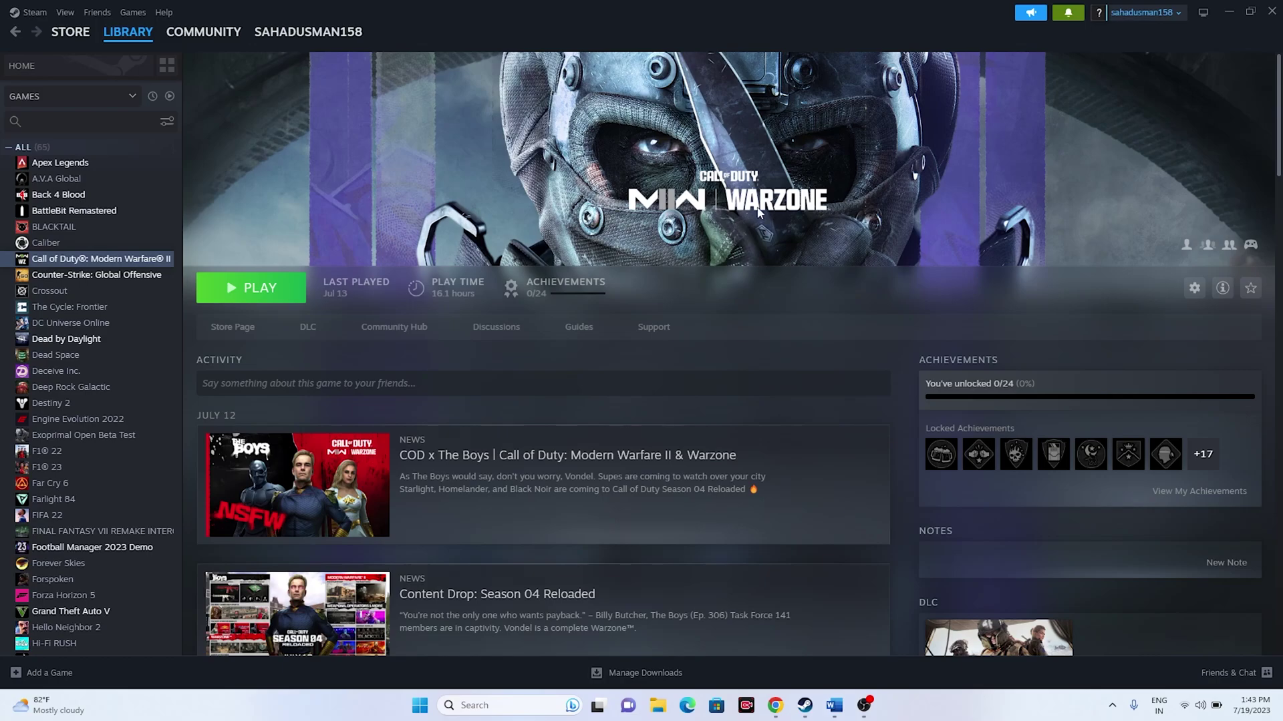
click(30, 13)
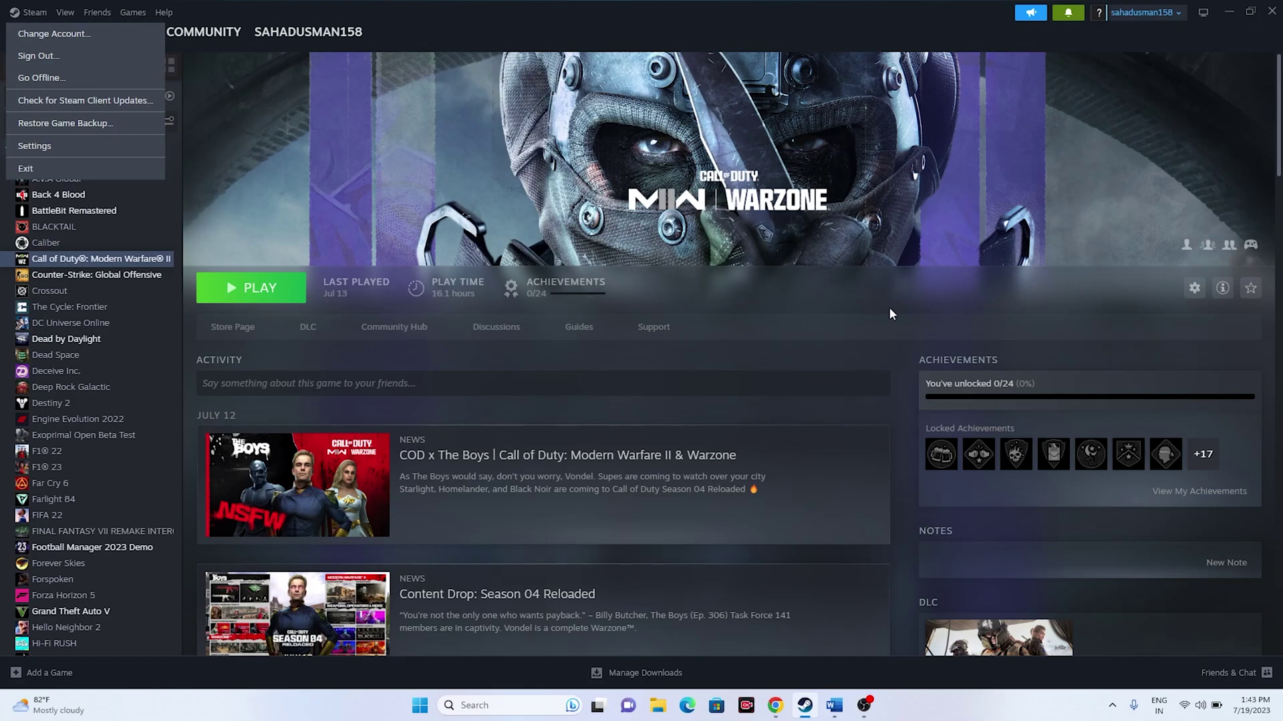
key(Right)
key(Right)
key(Right)
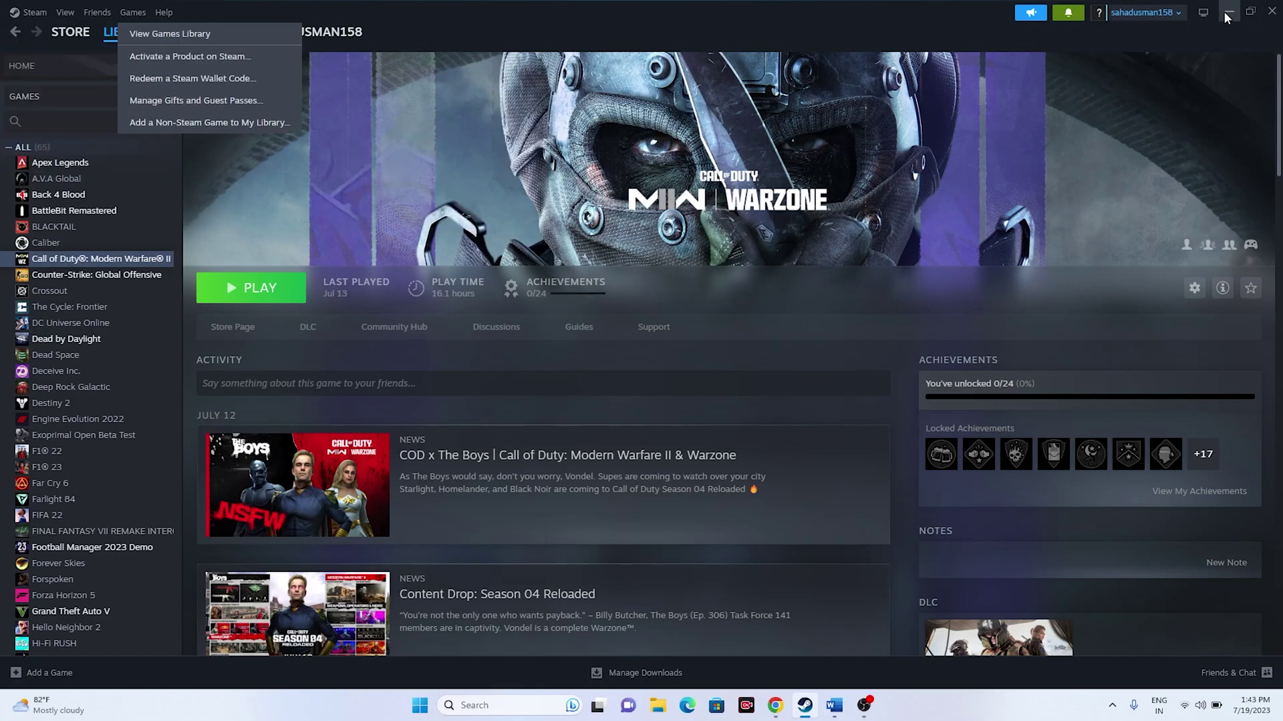
click(1224, 10)
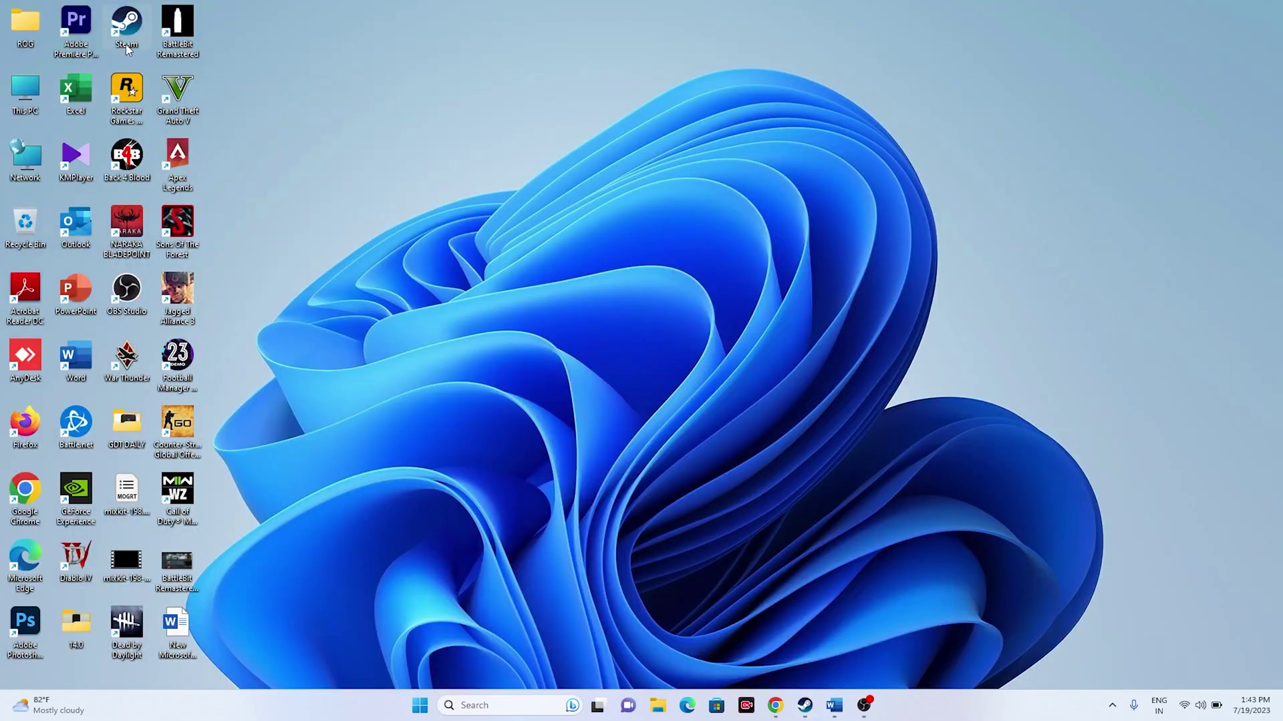
click(805, 706)
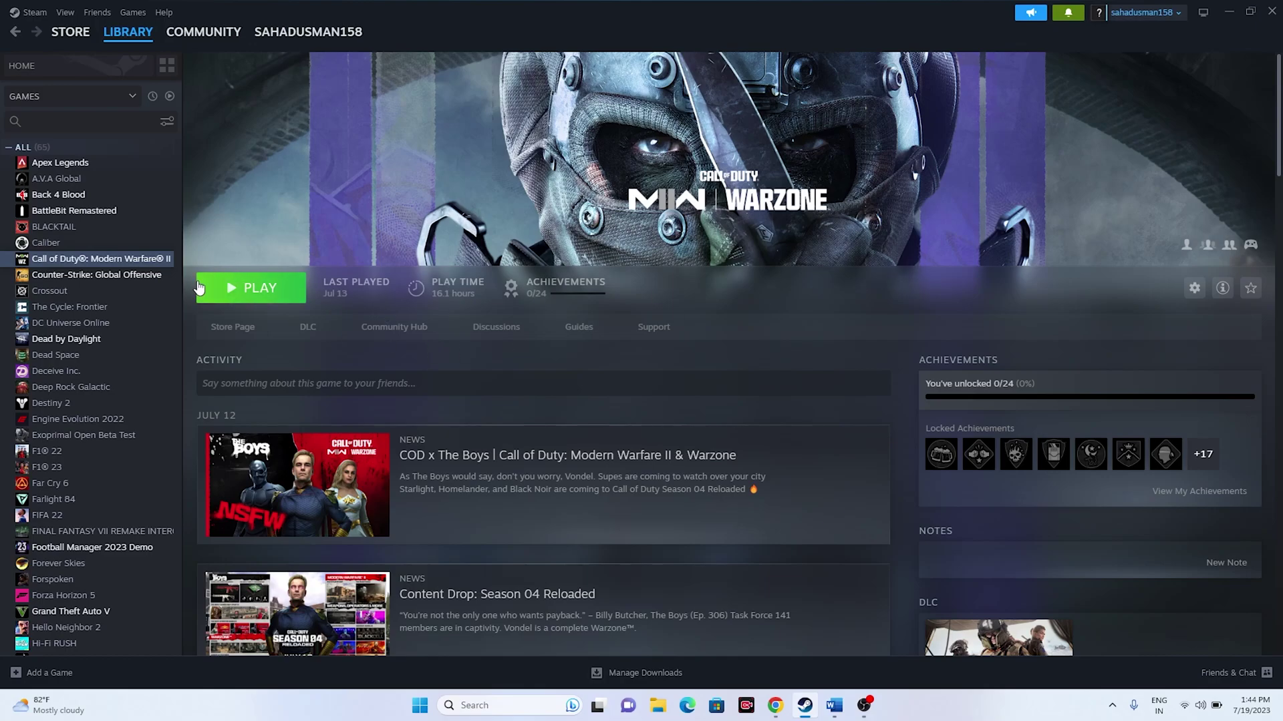
- Set automatic updates for Call of Duty: Modern Warfare II | Warzone to "Always keep this game updated" and close its properties
right_click(84, 262)
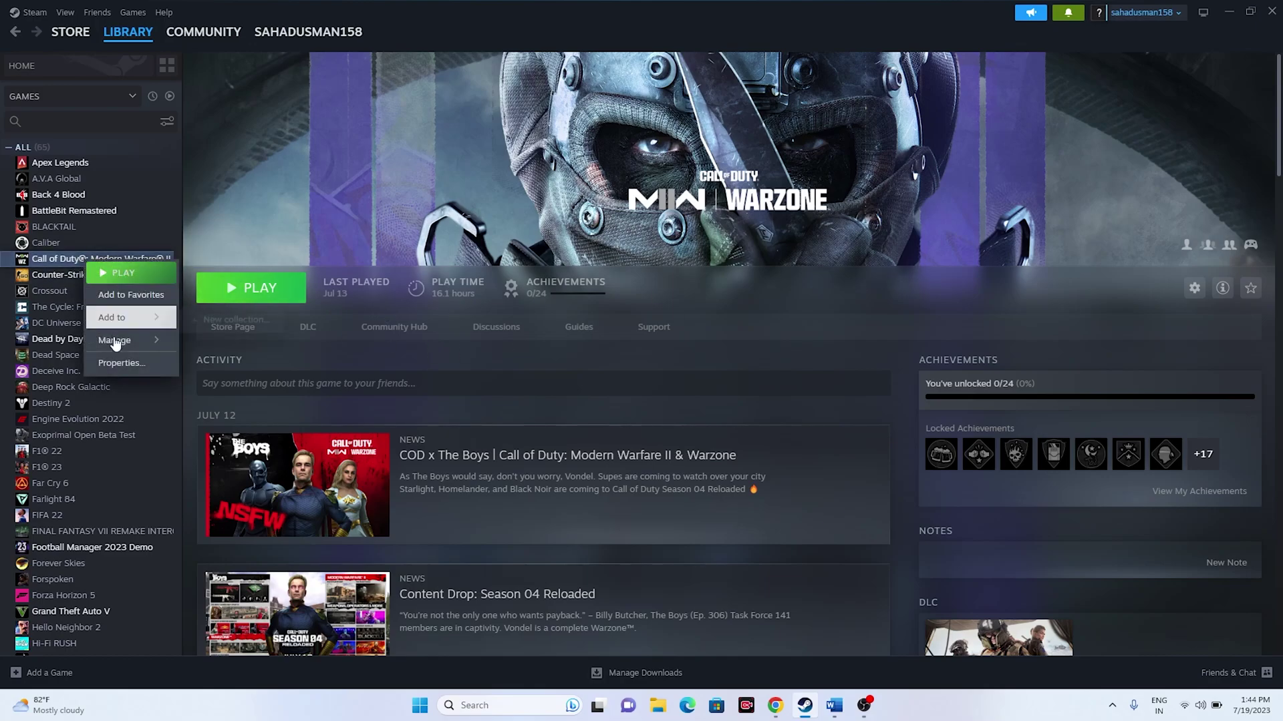
click(119, 363)
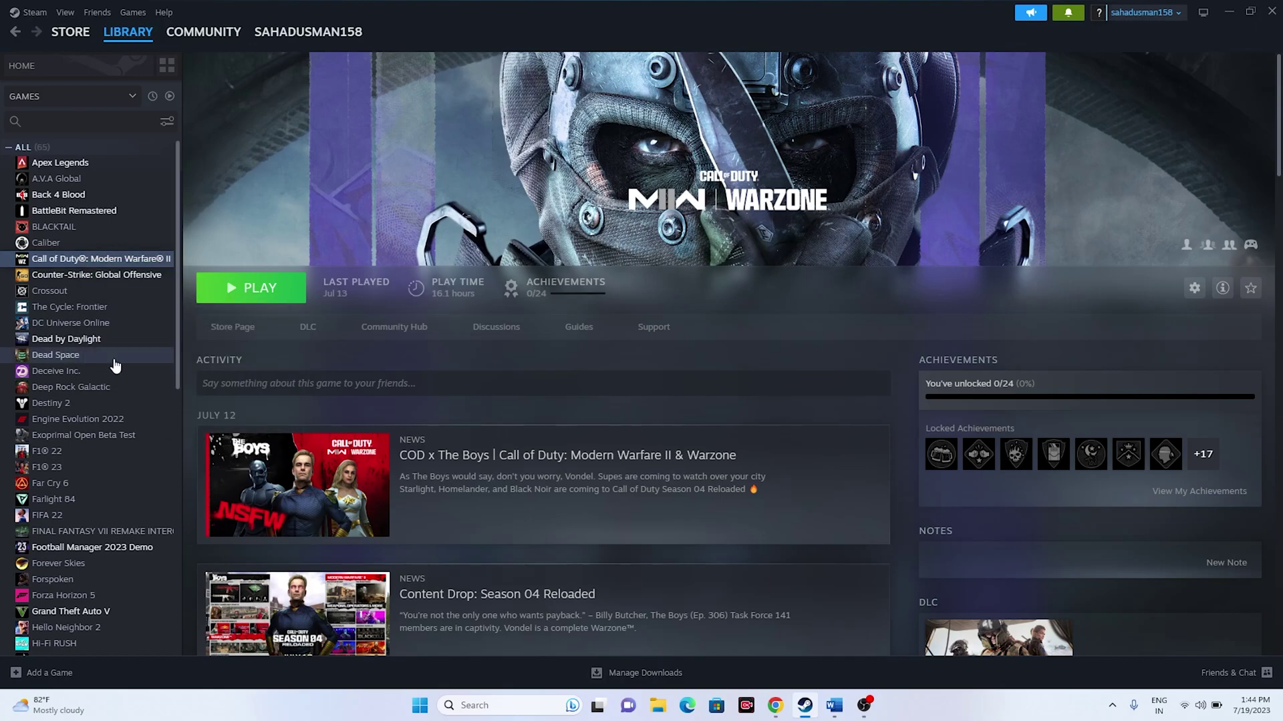
click(391, 281)
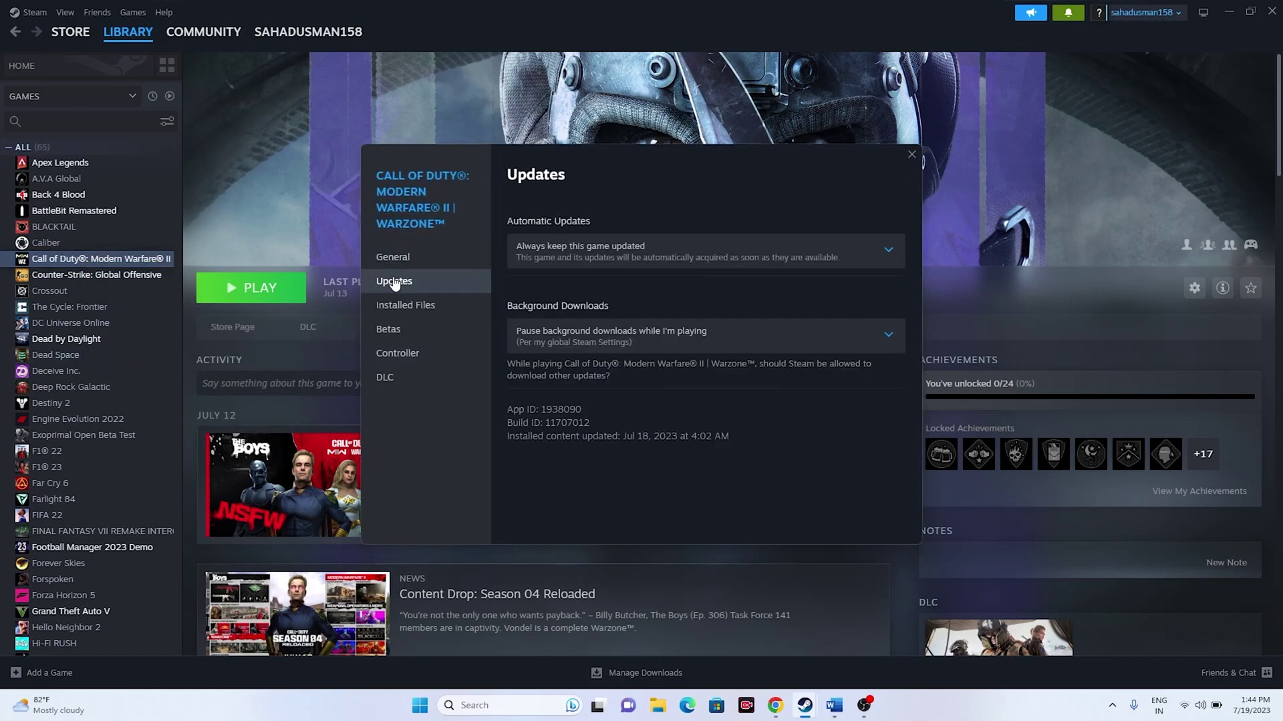
click(855, 250)
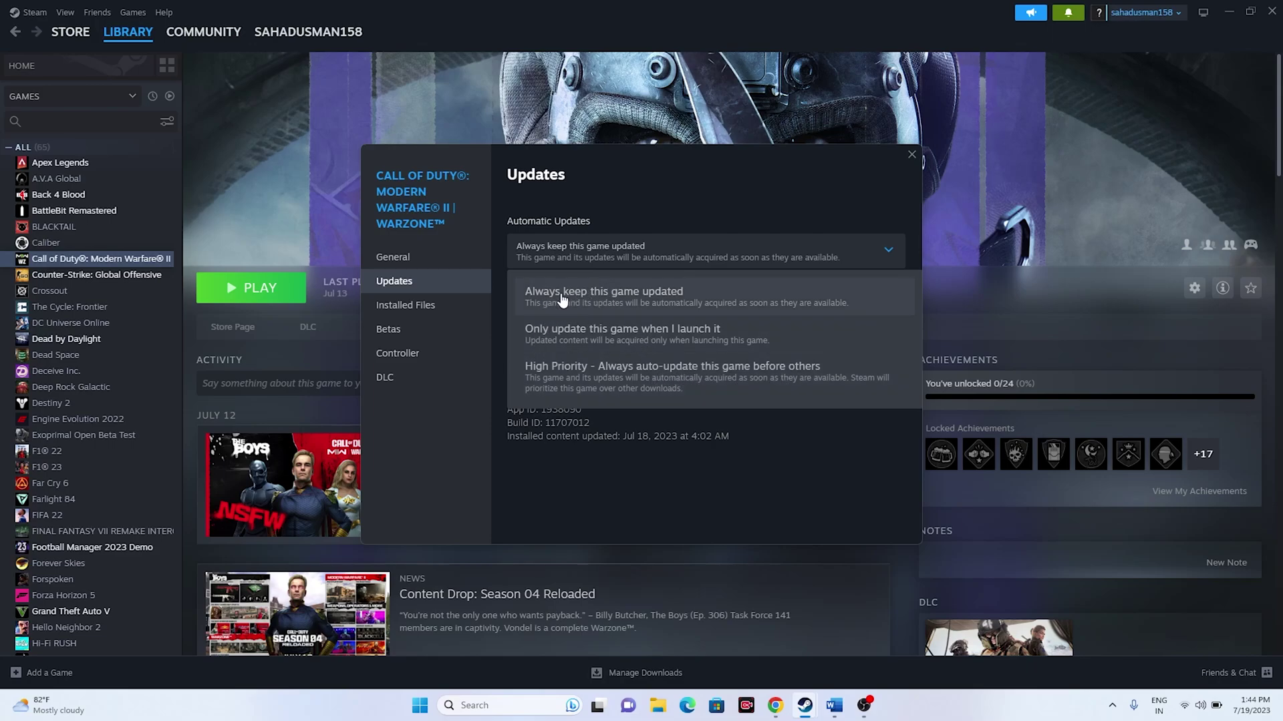
click(613, 296)
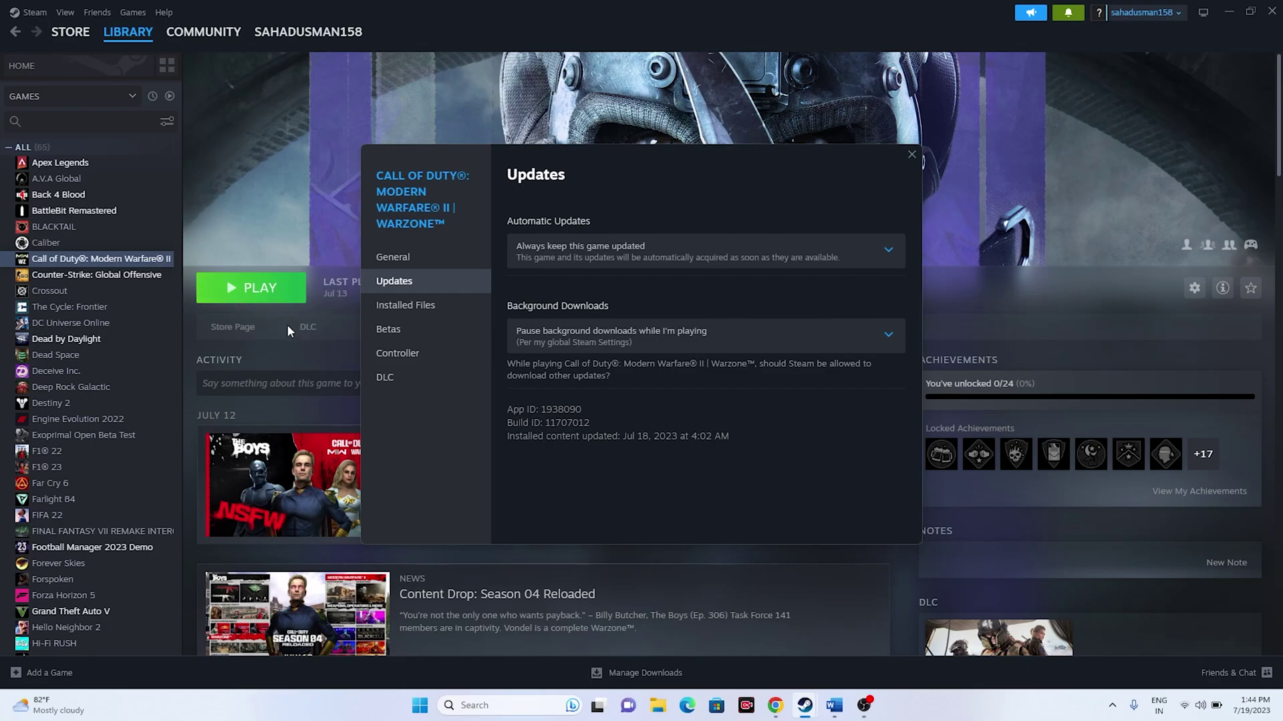
click(912, 155)
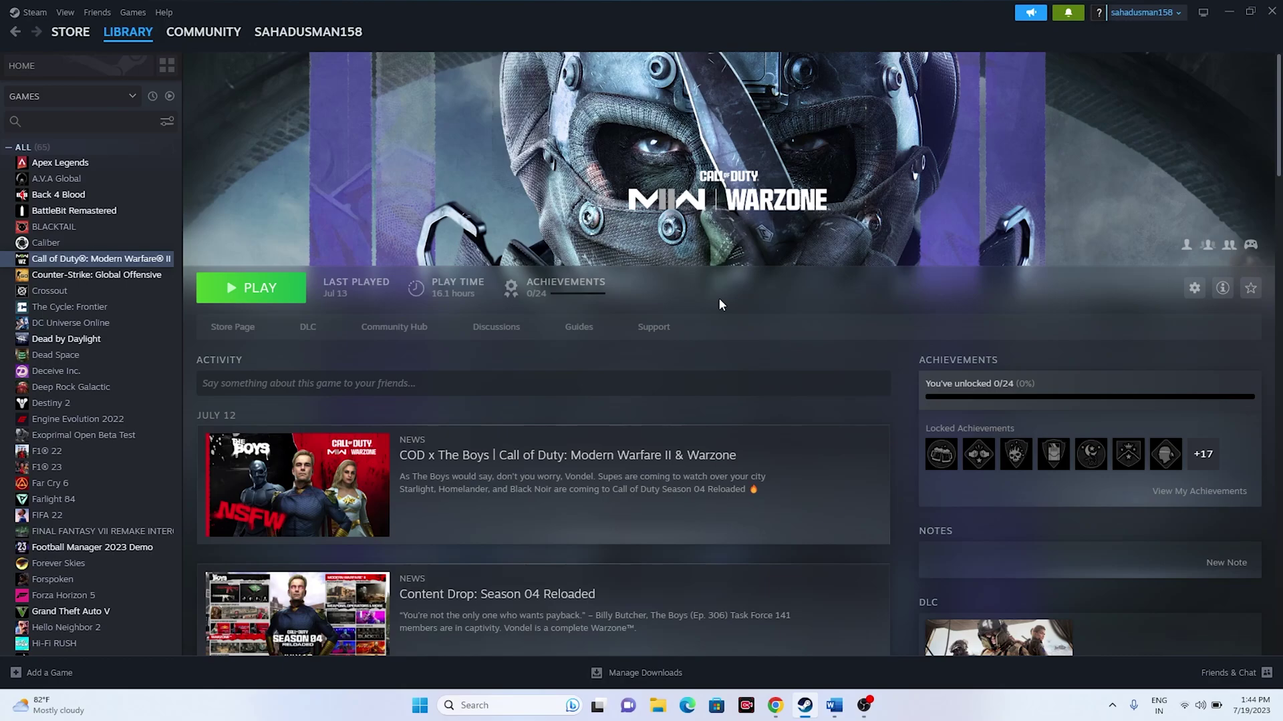
- View the Installed Files options in the properties of Call of Duty: Modern Warfare II | Warzone, then close them
right_click(106, 259)
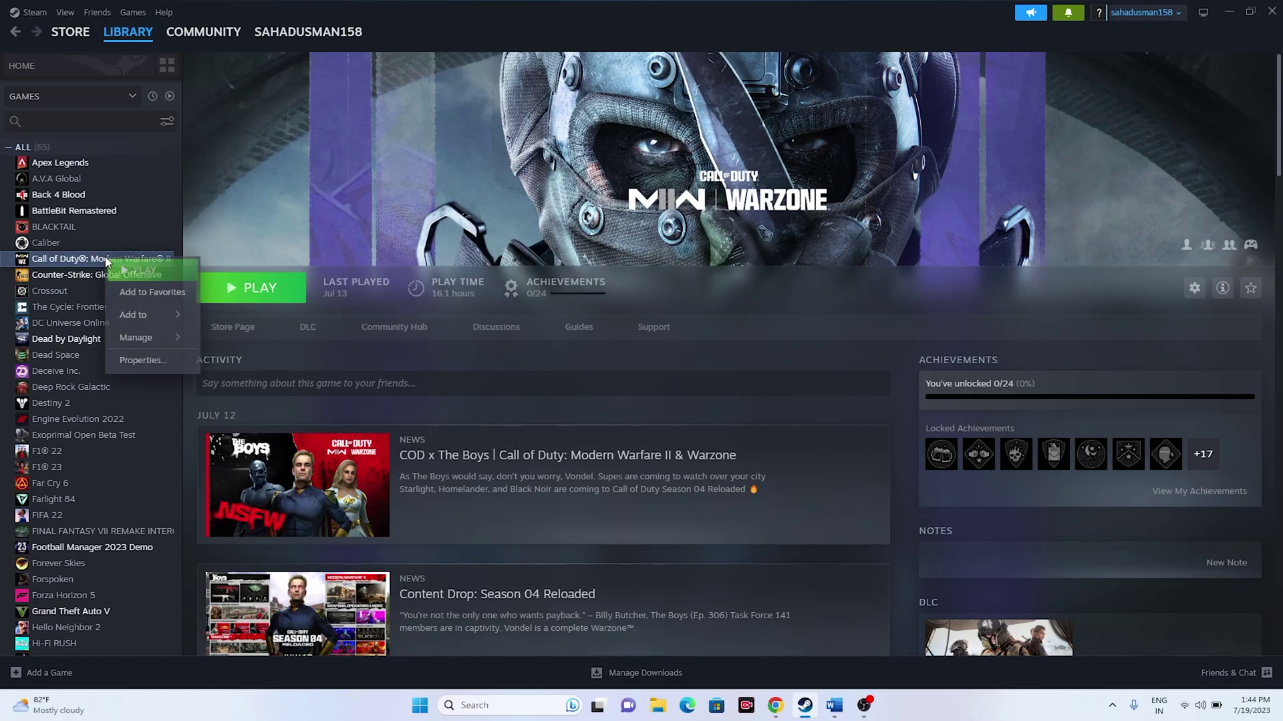
click(118, 362)
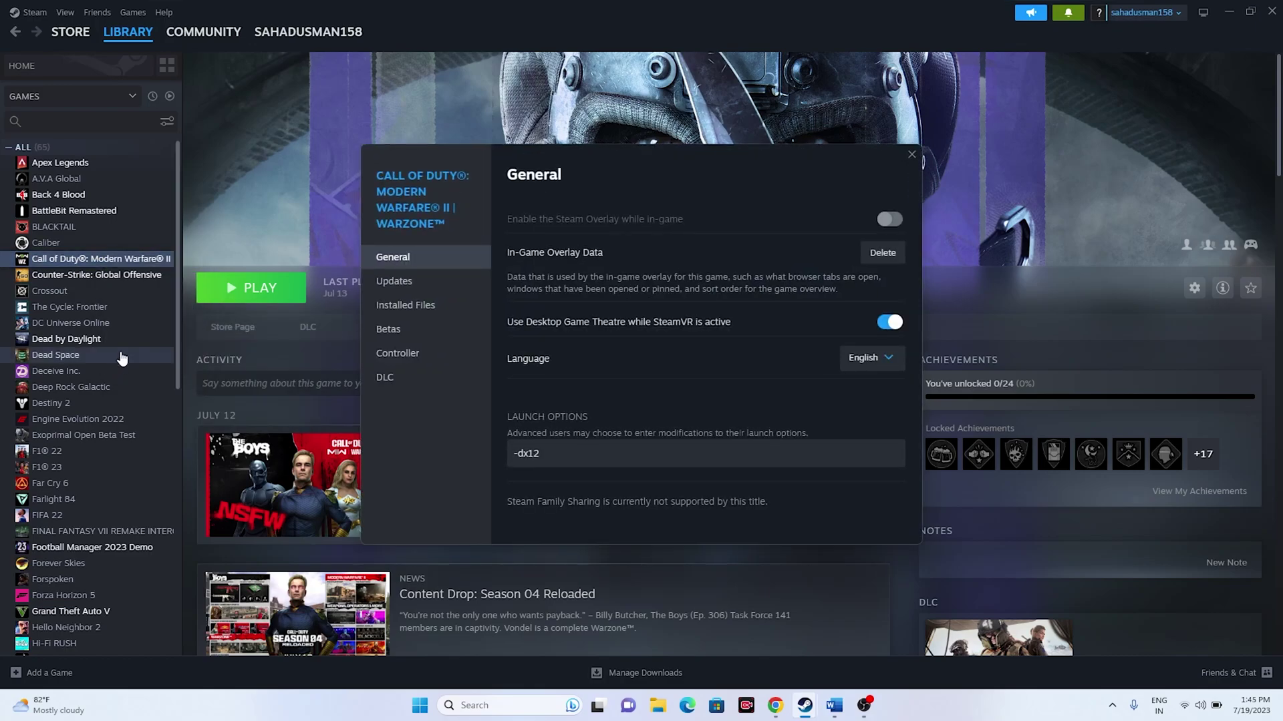
click(405, 305)
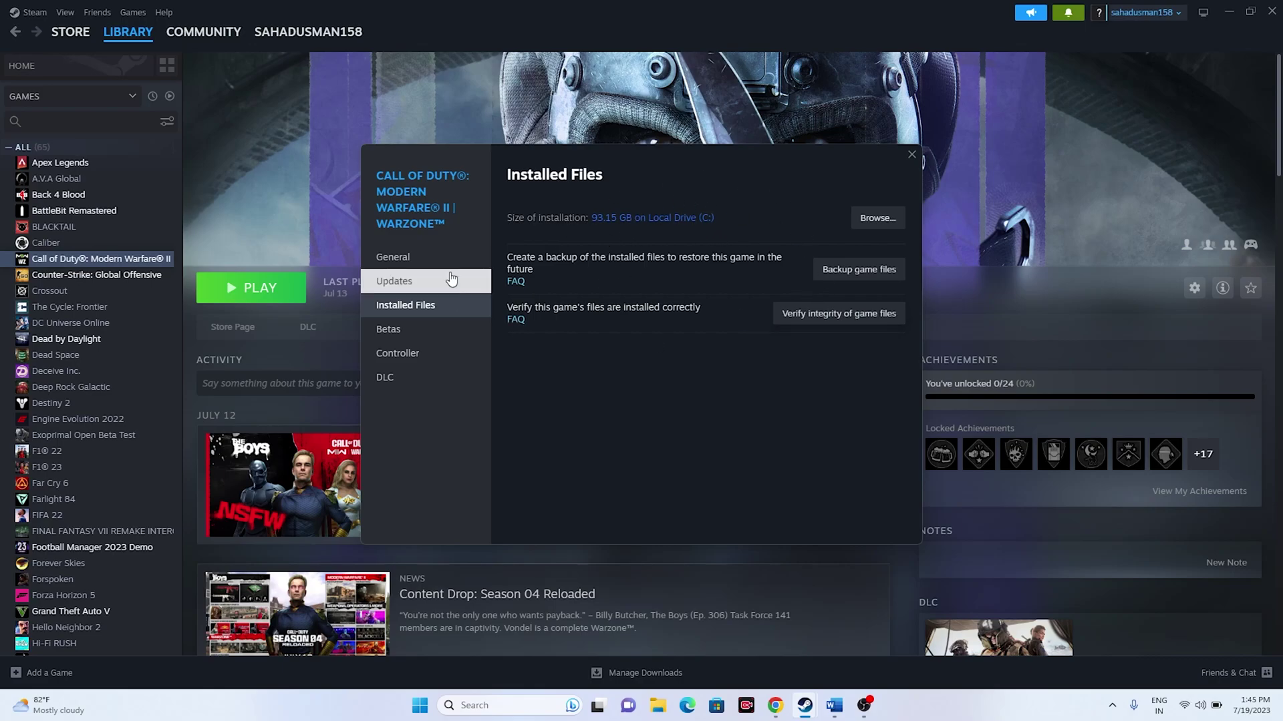
click(911, 154)
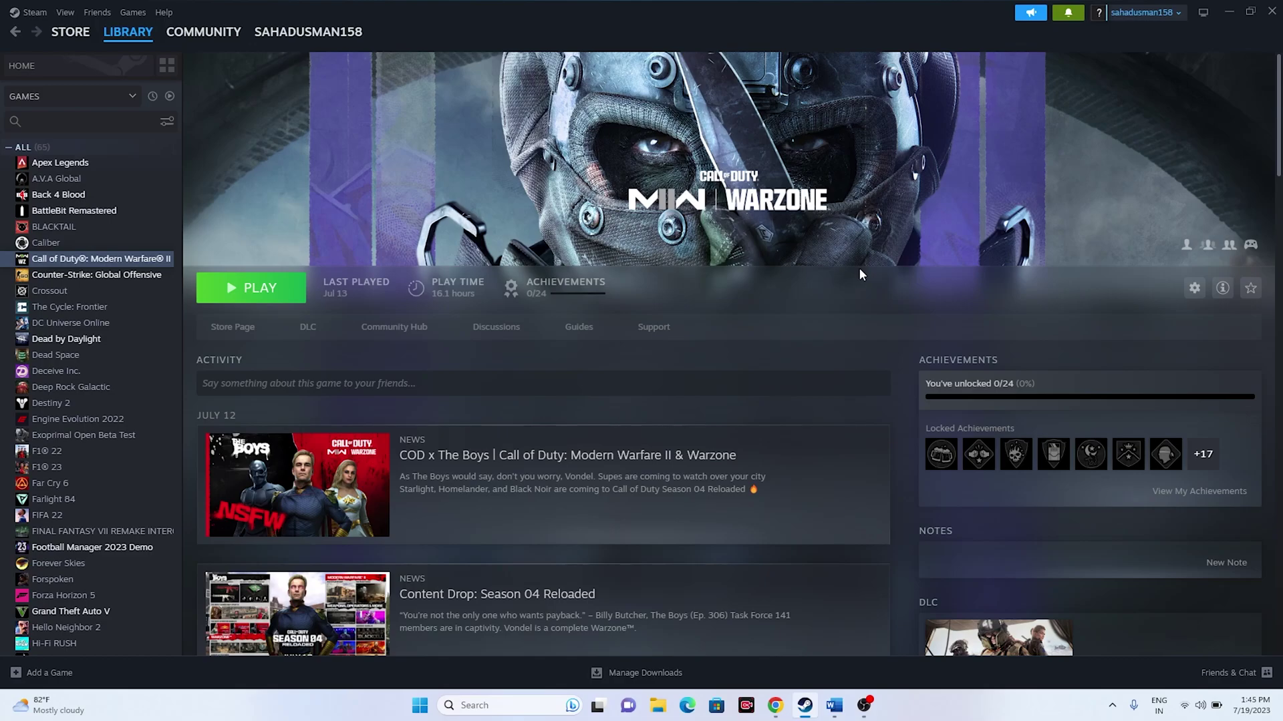
- Switch to Chrome, follow the Steam network status link on the Online Services page, and examine the Players Online chart
click(775, 705)
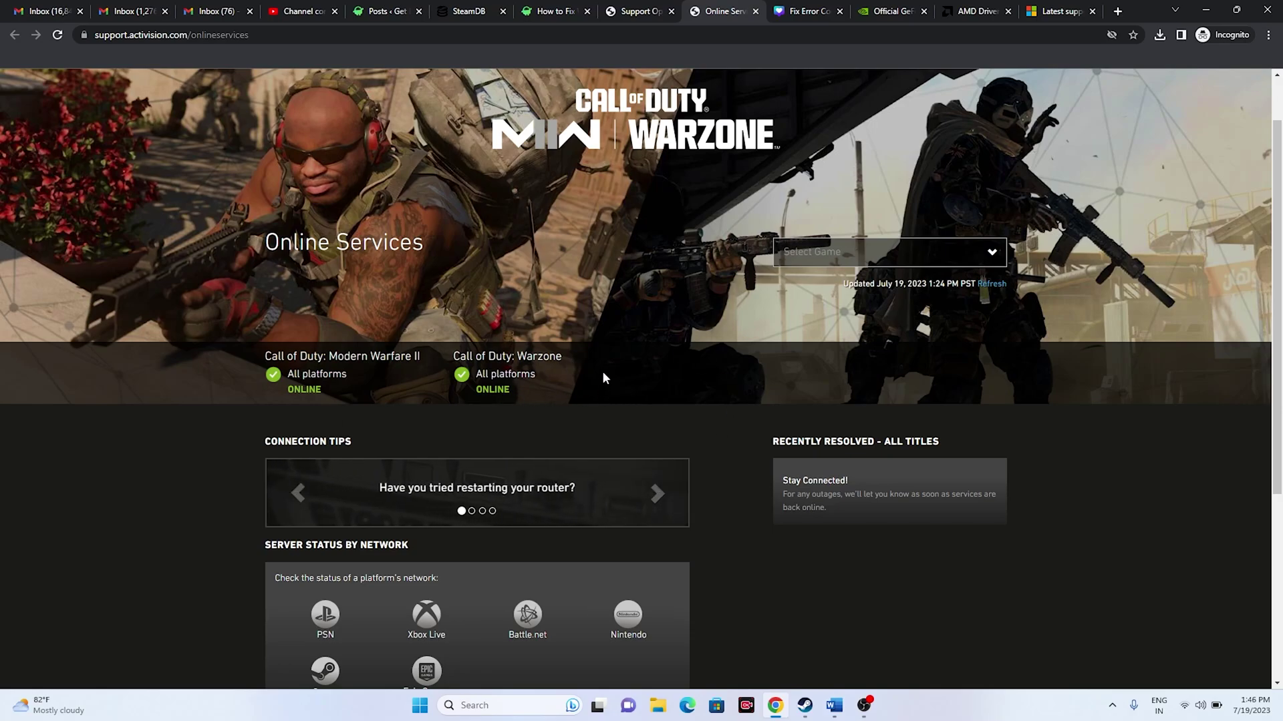
scroll(602, 382, down, 2)
click(324, 539)
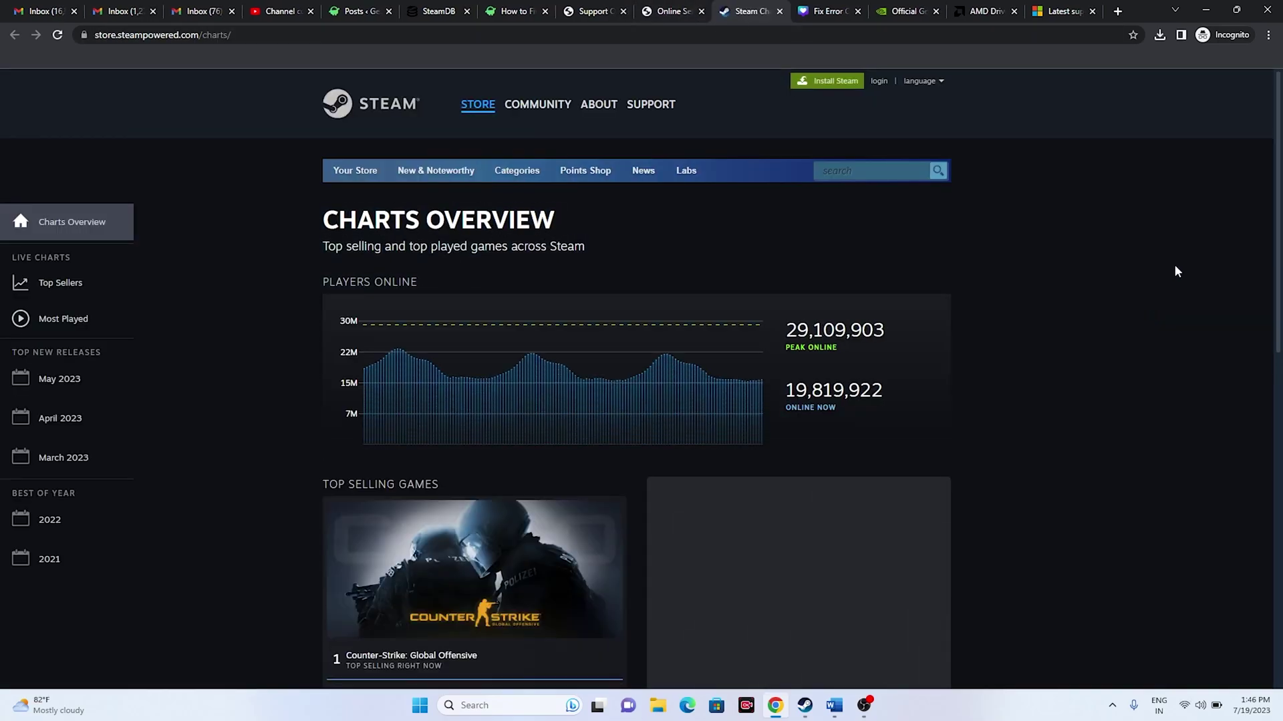
scroll(1177, 271, down, 1)
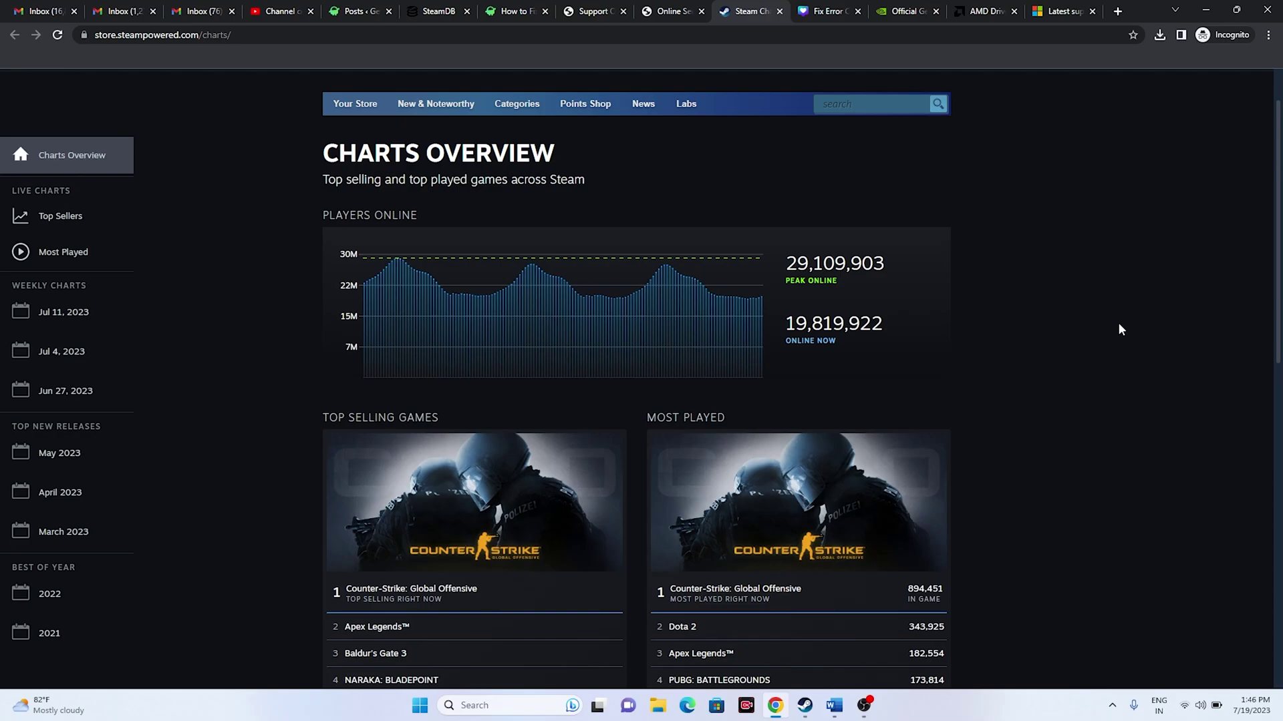
click(1207, 11)
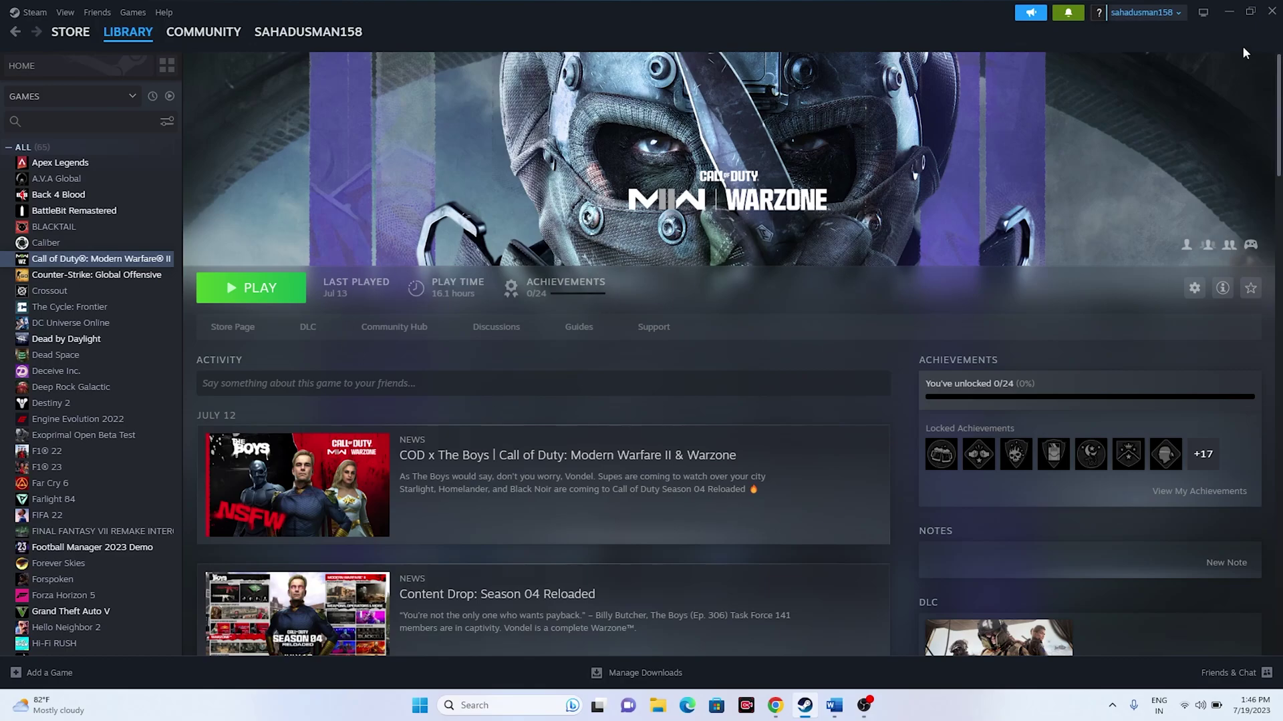
click(1229, 12)
key(super+s)
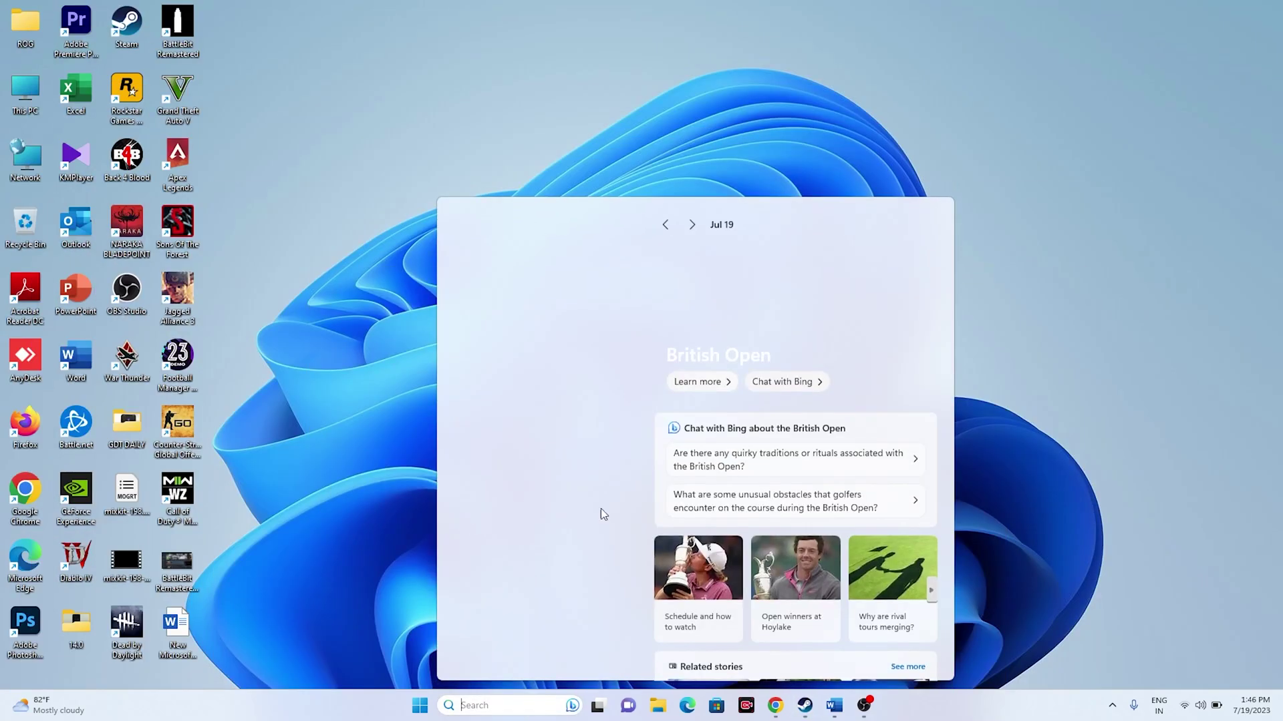
click(1012, 344)
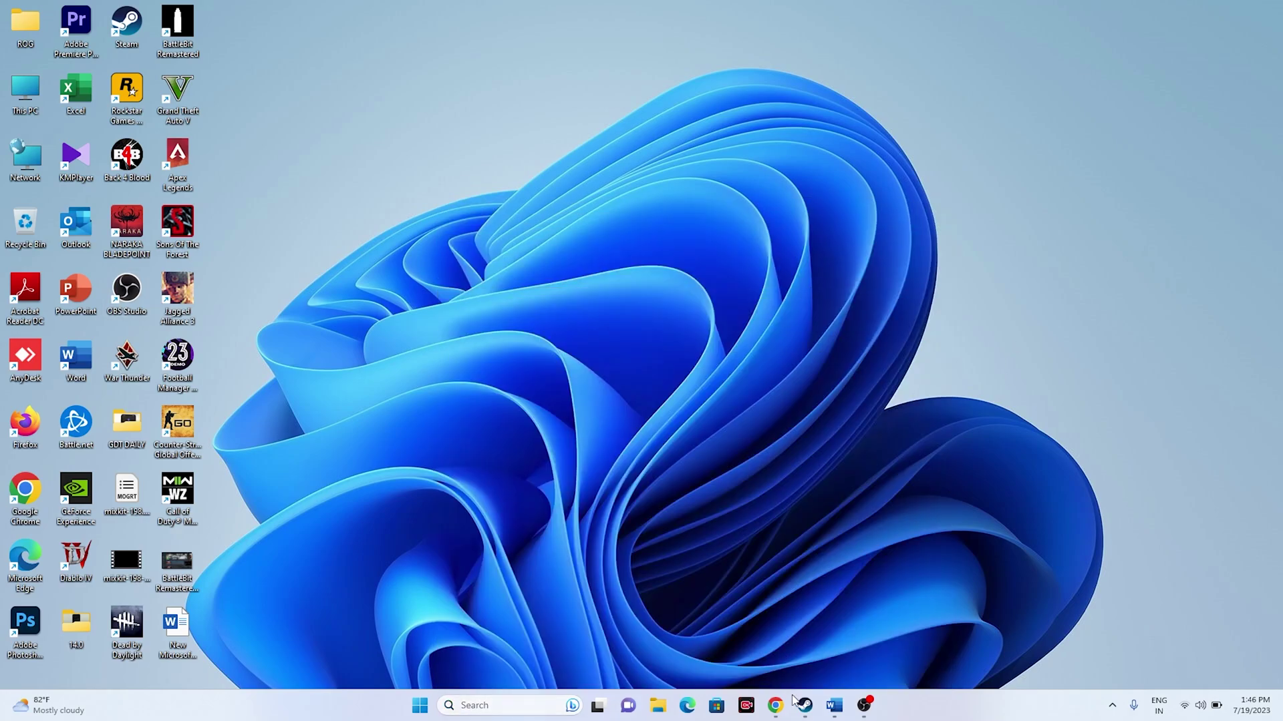
click(805, 705)
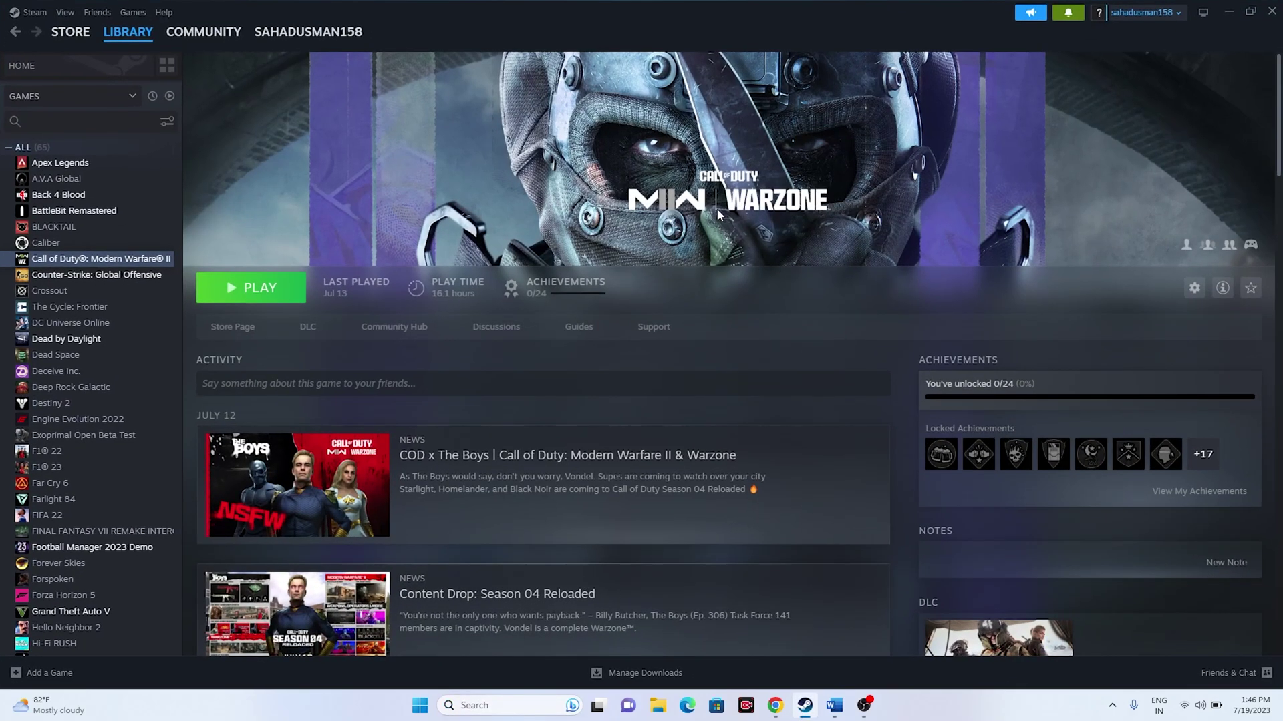